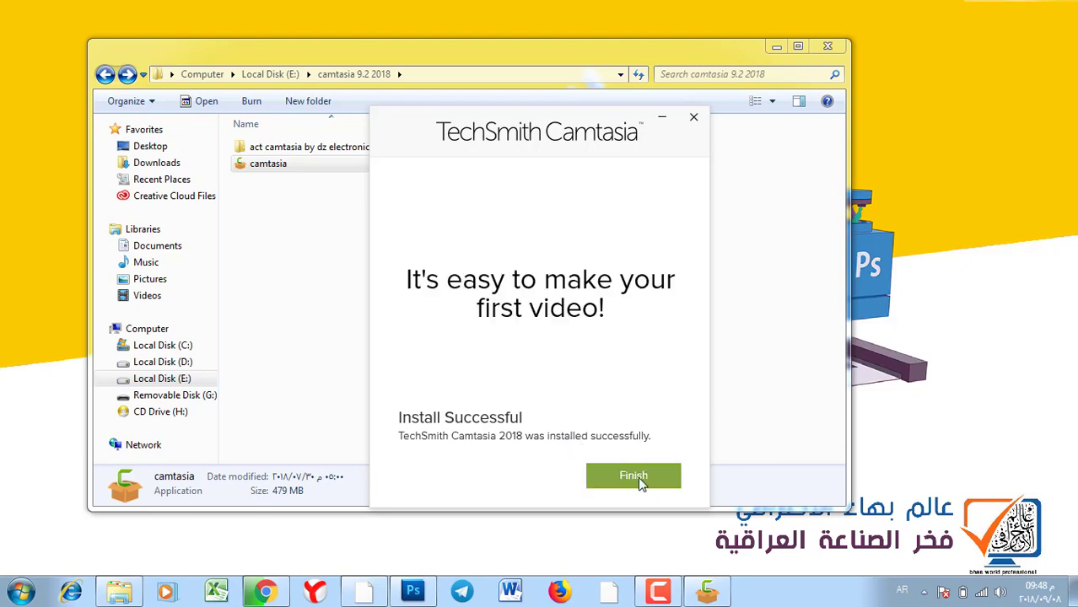
# Finish the TechSmith Camtasia 2018 installation and return to the camtasia 9.2 2018 folder.
pyautogui.click(638, 476)
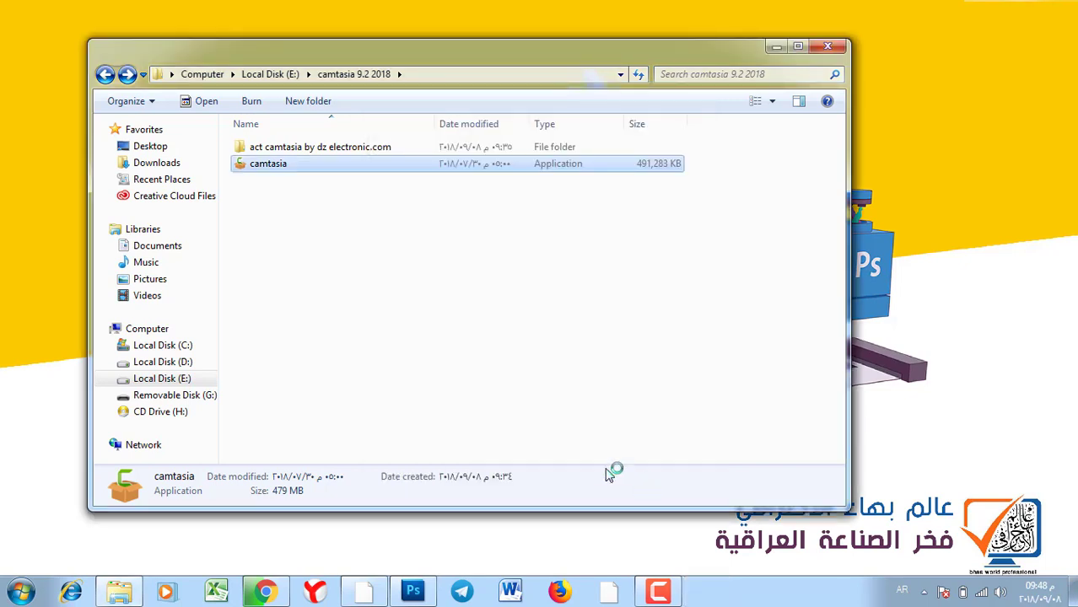
pyautogui.click(22, 594)
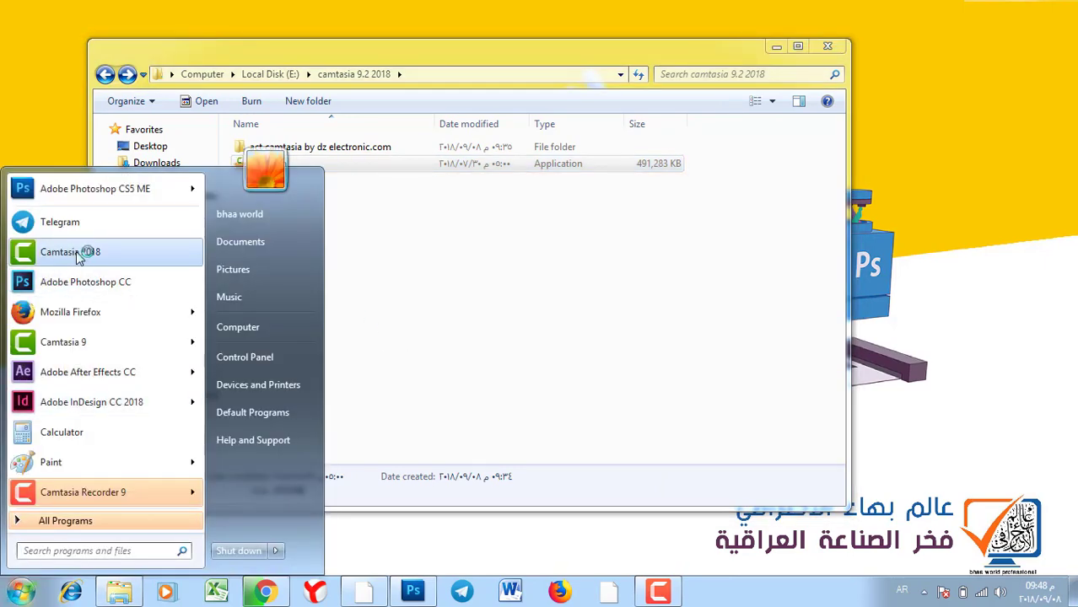
pyautogui.click(563, 297)
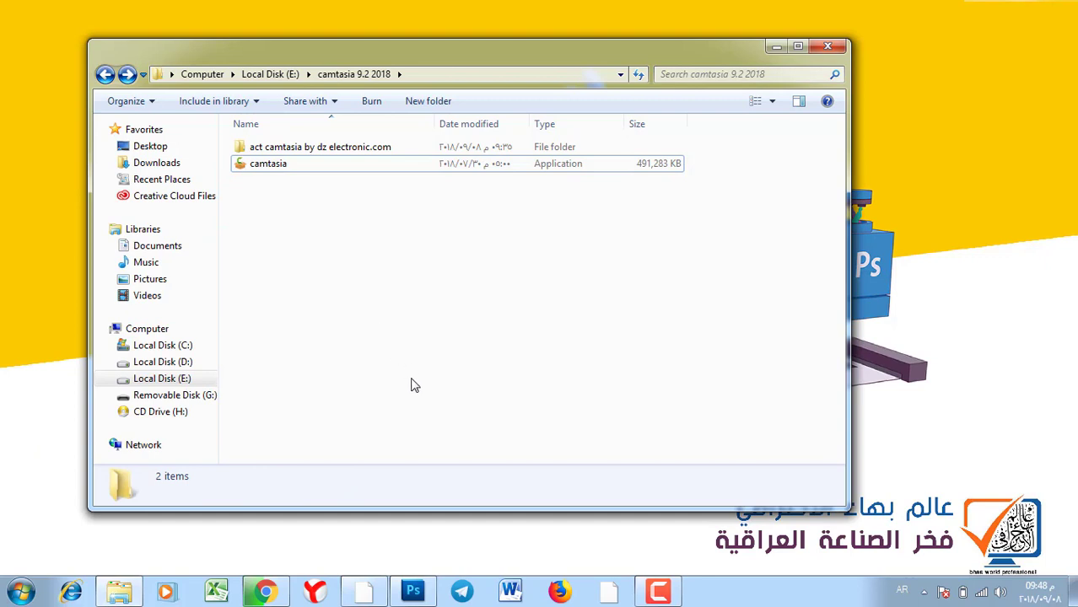
# Copy the folder path from the text document in the "act camtasia by dz electronic.com" folder, and close the document.
pyautogui.doubleClick(270, 150)
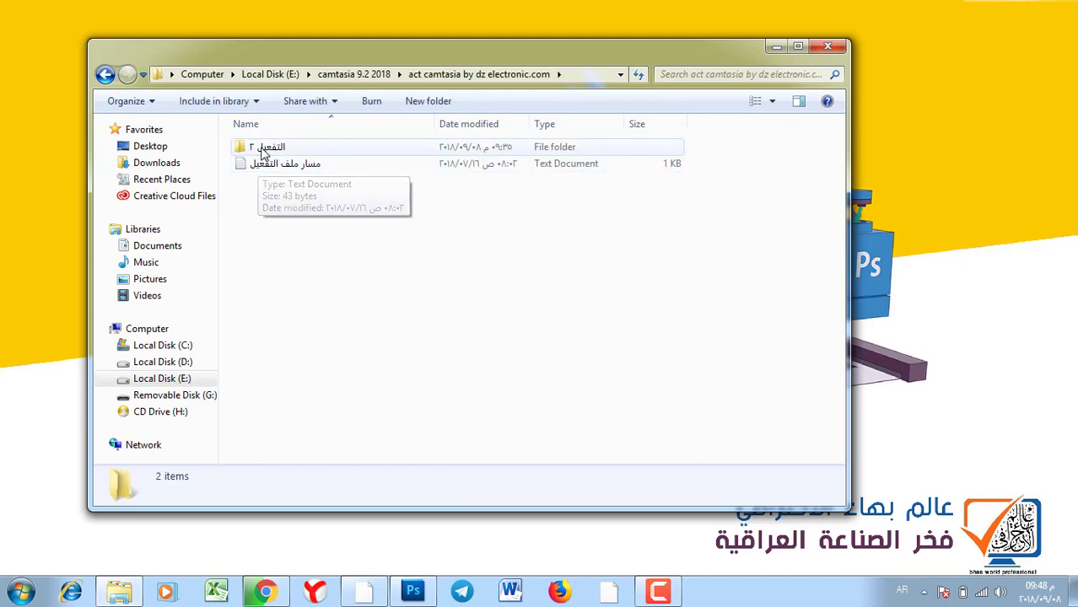
pyautogui.doubleClick(264, 164)
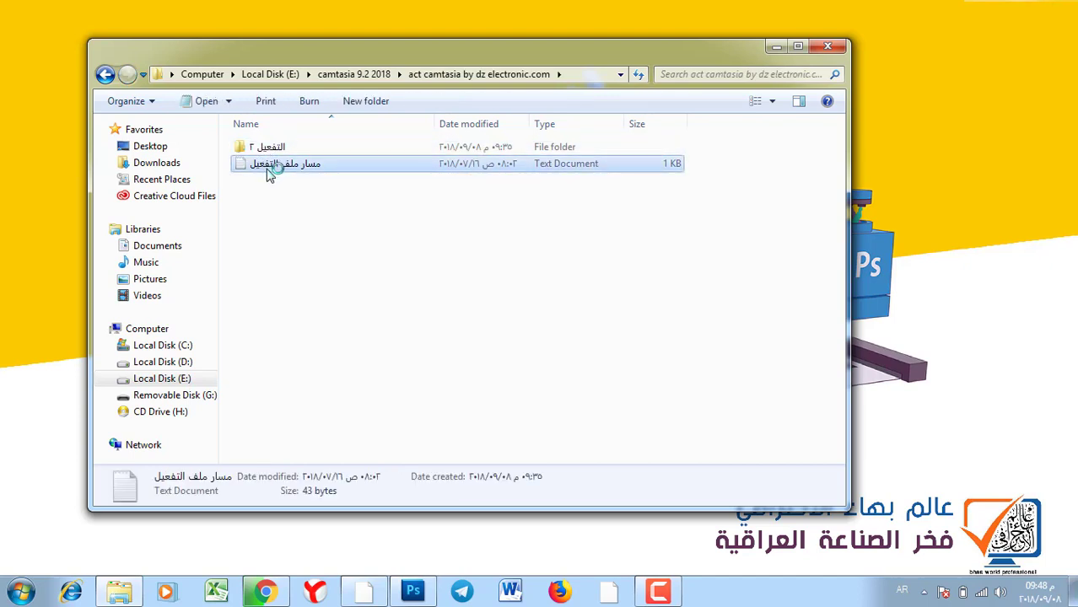
pyautogui.moveTo(474, 197); pyautogui.dragTo(184, 187)
pyautogui.rightClick(287, 196)
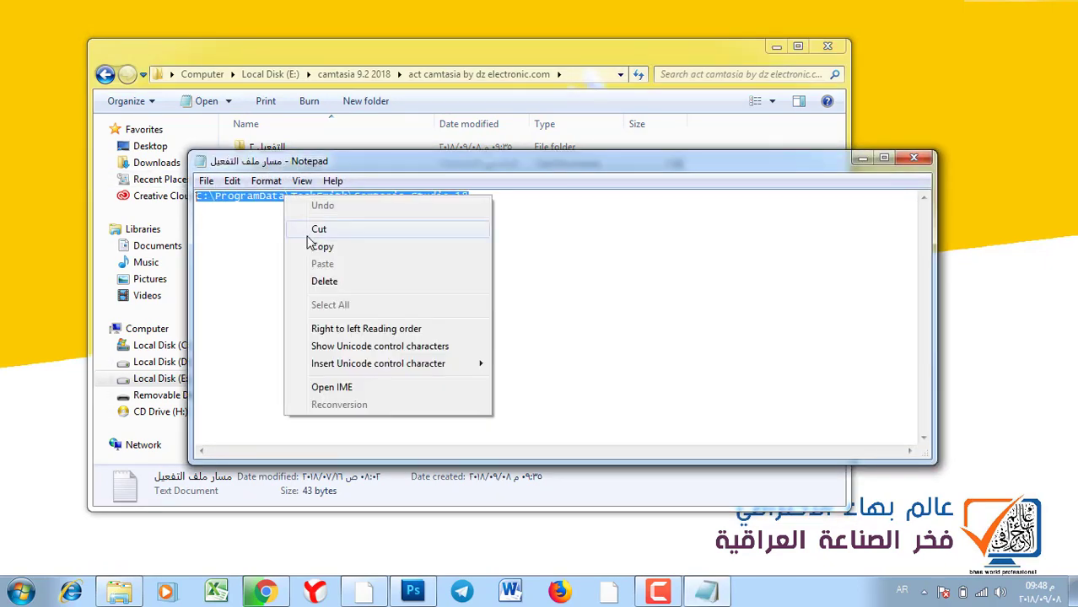
pyautogui.click(312, 242)
pyautogui.click(913, 157)
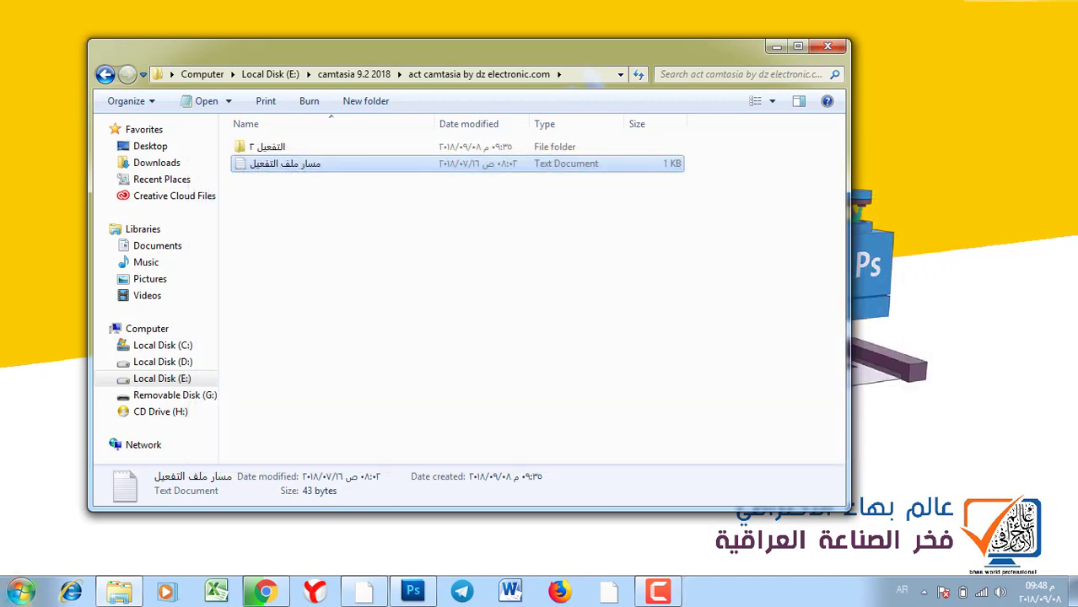
# Open a new Computer window and go to the copied path, the Camtasia Studio 18 folder under C:\ProgramData\TechSmith.
pyautogui.click(20, 591)
pyautogui.click(238, 328)
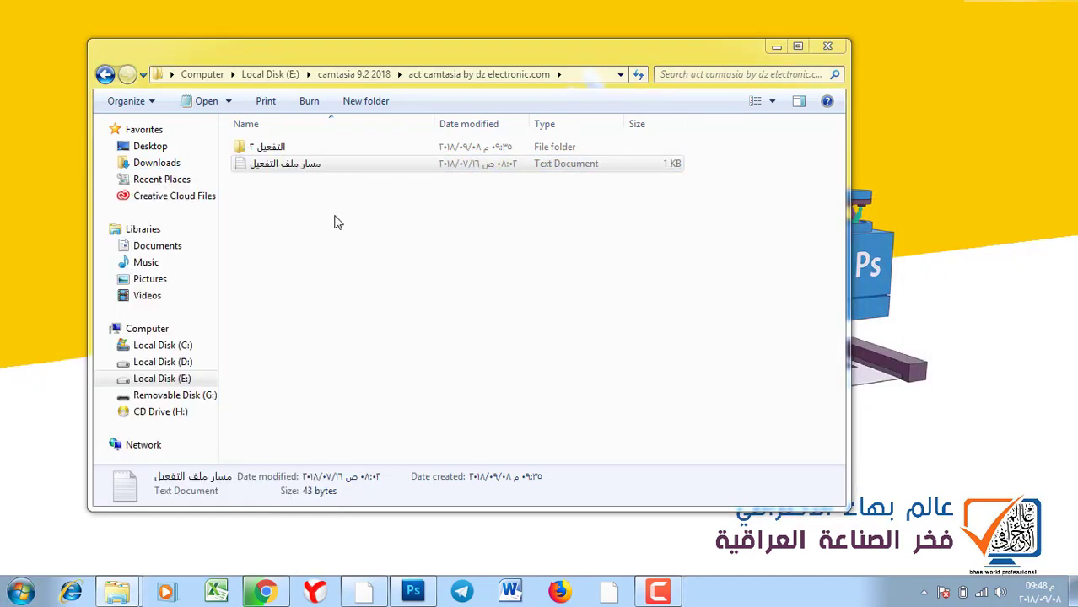
pyautogui.click(298, 93)
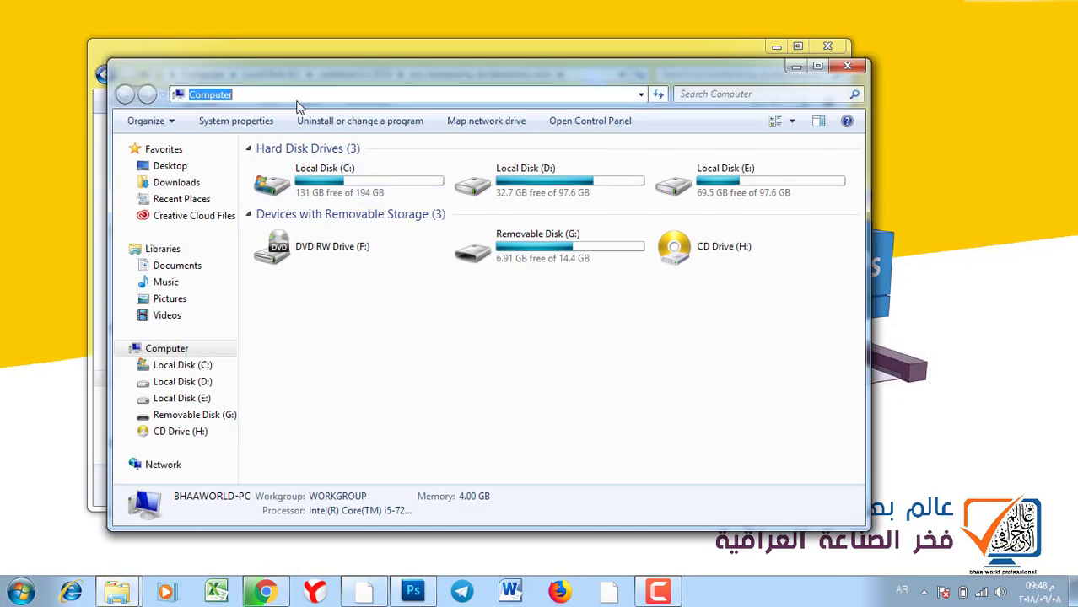
pyautogui.rightClick(288, 94)
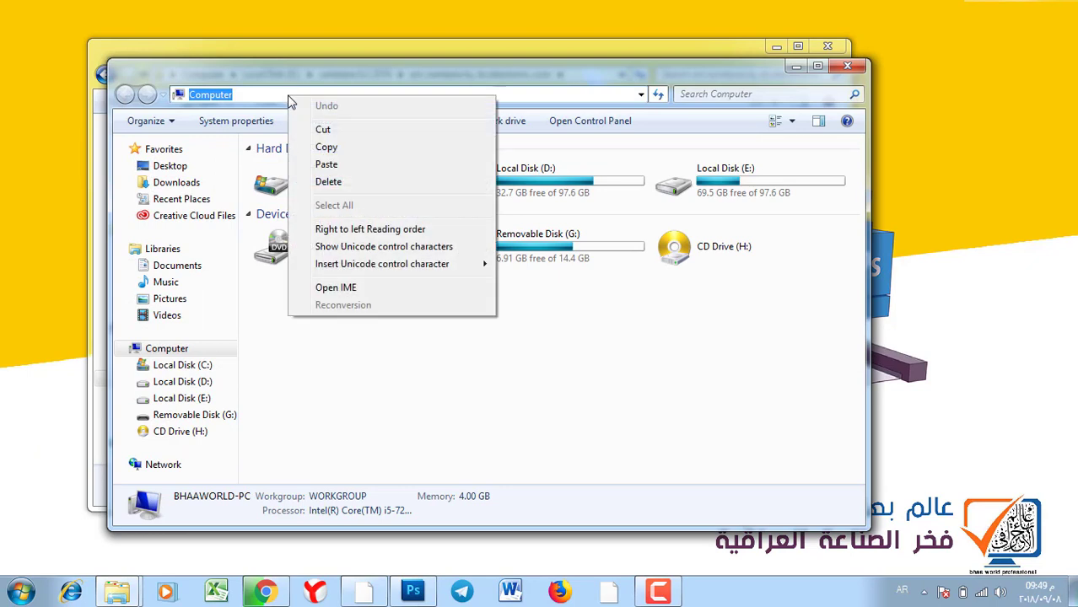
pyautogui.click(321, 164)
pyautogui.press('Return')
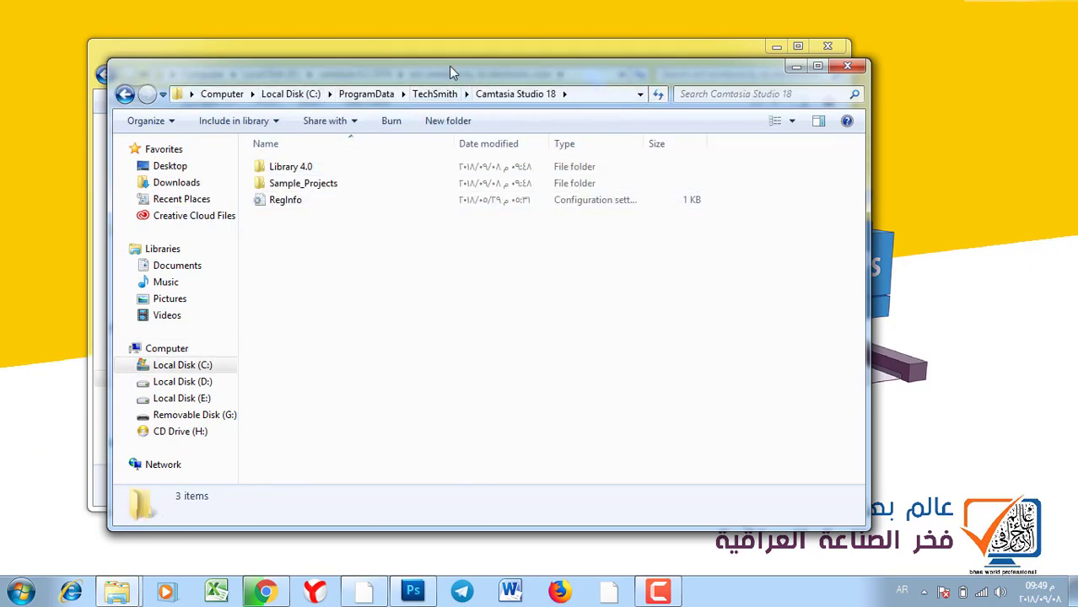
# Copy the RegInfo file from the التفعيل ٢ folder and close that folder's window.
pyautogui.moveTo(449, 66); pyautogui.dragTo(474, 283)
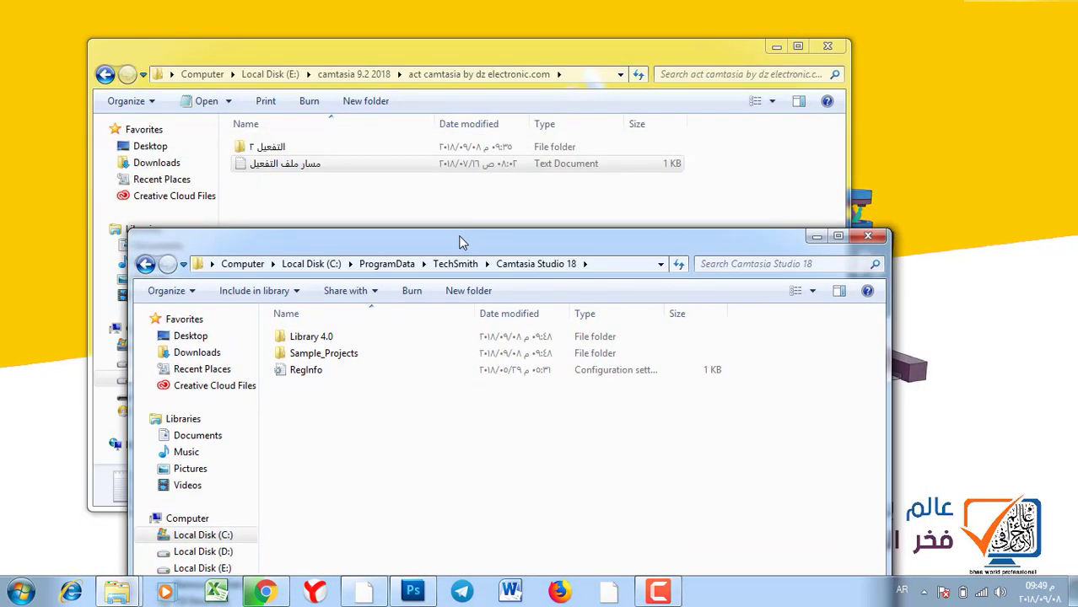
pyautogui.click(270, 148)
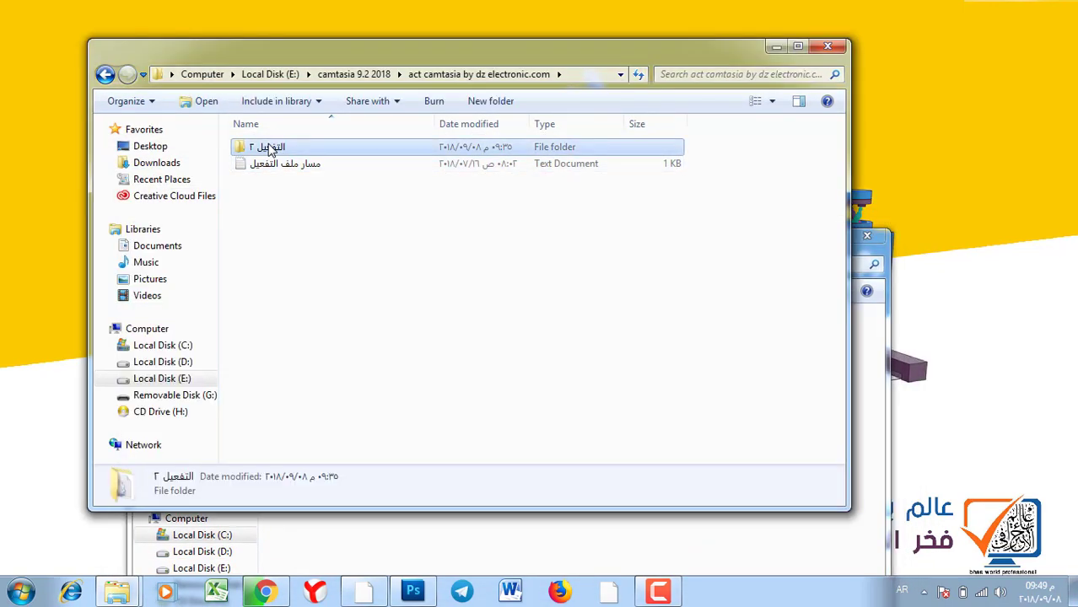
pyautogui.doubleClick(270, 148)
pyautogui.click(258, 154)
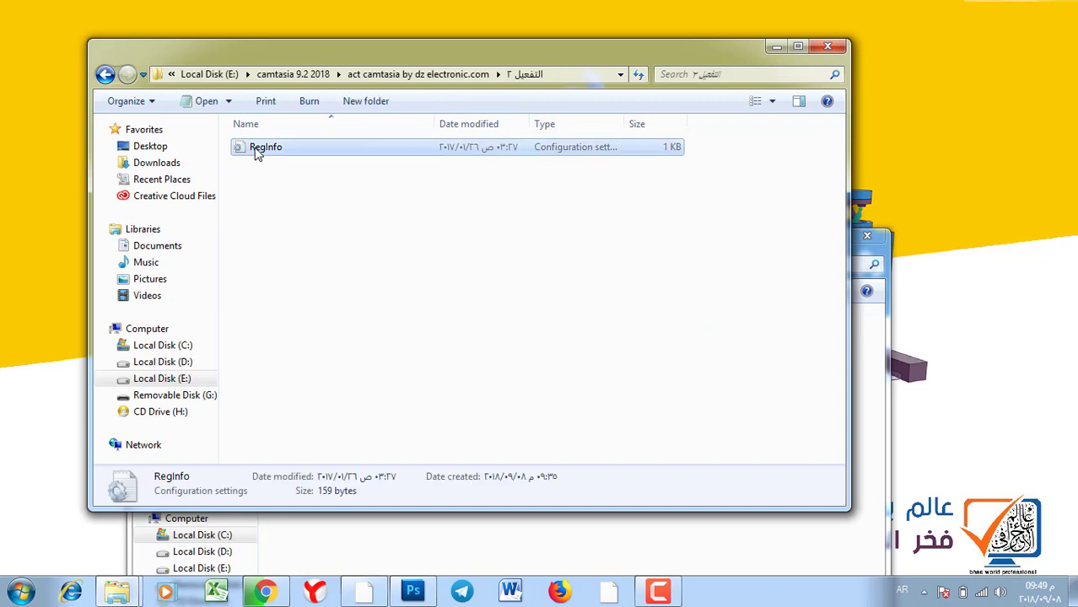
pyautogui.rightClick(258, 150)
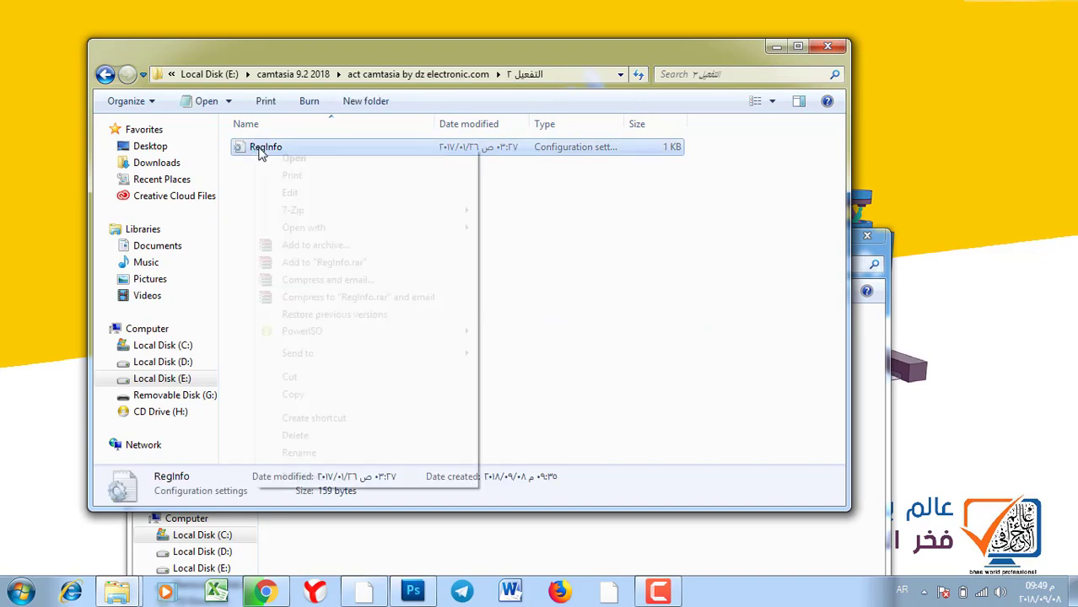
pyautogui.click(320, 397)
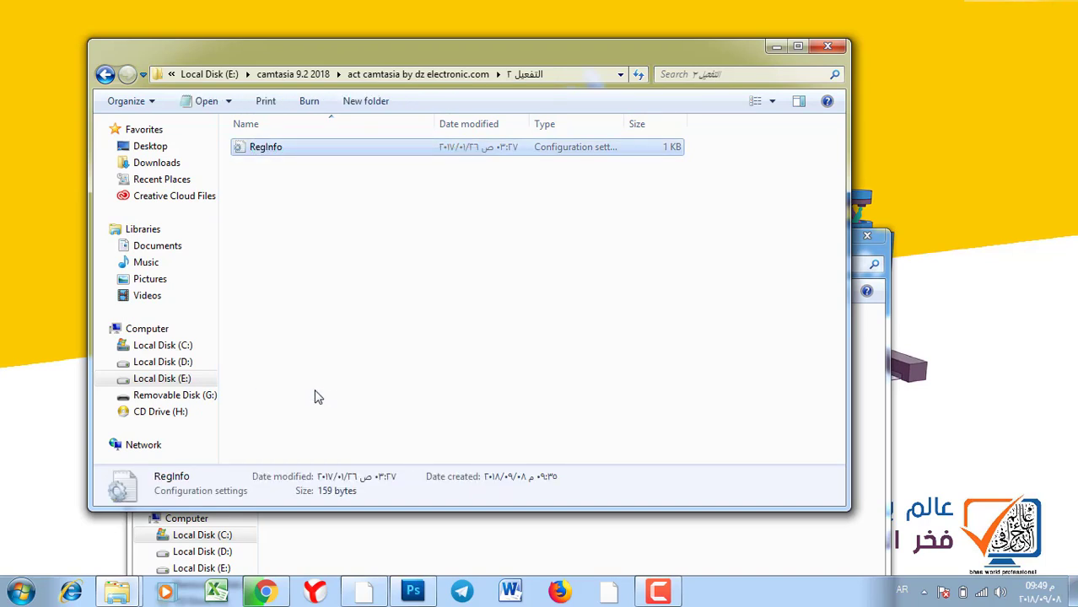
pyautogui.click(831, 45)
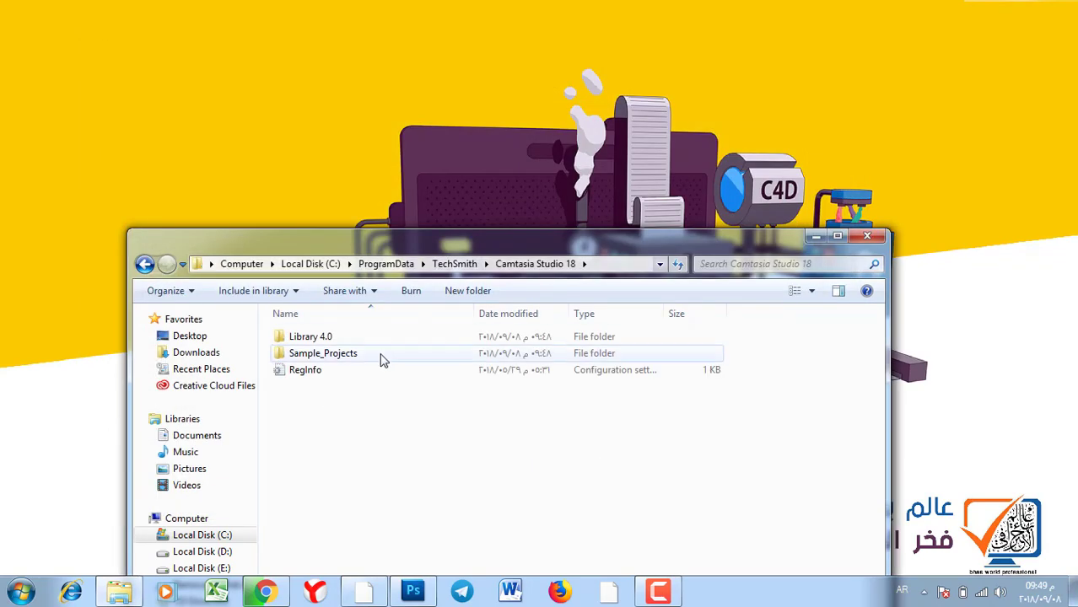
# Paste RegInfo into the Camtasia Studio 18 folder, replacing the existing file.
pyautogui.moveTo(337, 207); pyautogui.dragTo(336, 87)
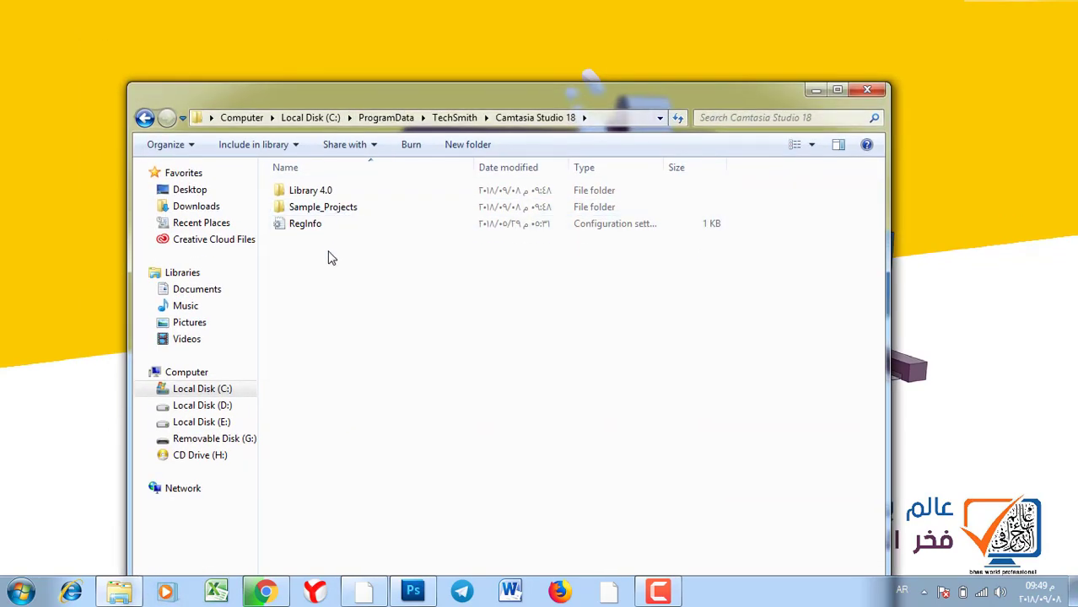
pyautogui.rightClick(327, 253)
pyautogui.click(363, 361)
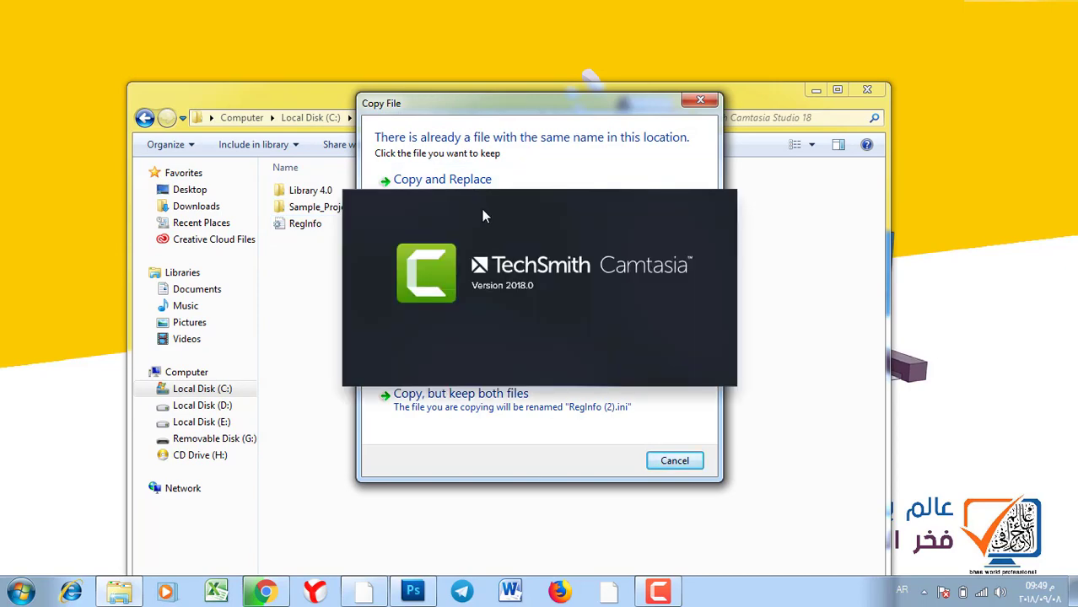
pyautogui.moveTo(505, 100); pyautogui.dragTo(223, 81)
pyautogui.click(183, 182)
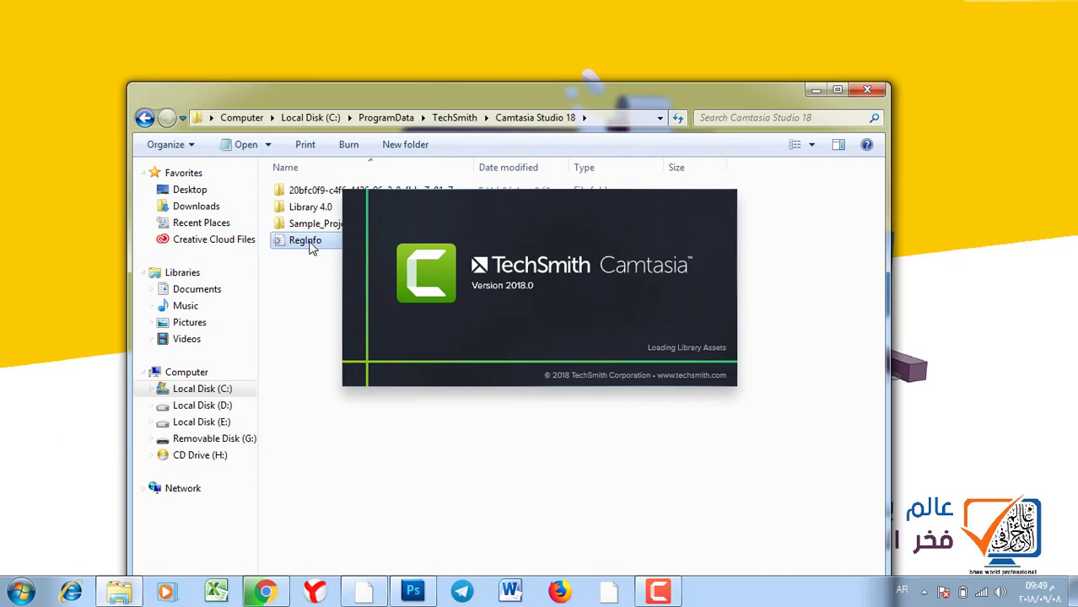
pyautogui.moveTo(371, 99); pyautogui.dragTo(281, 56)
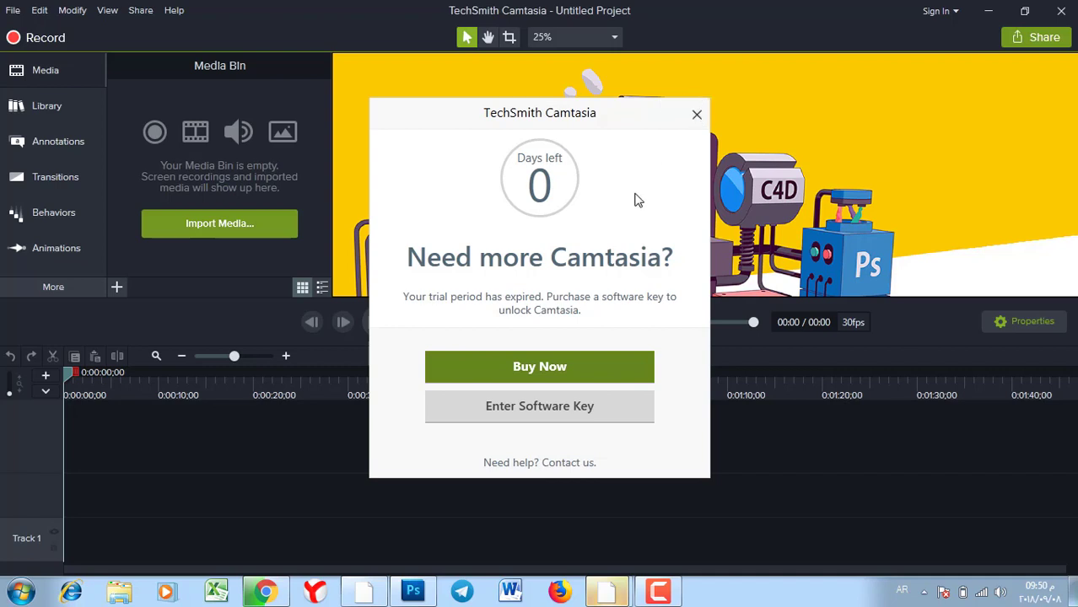
# Dismiss the trial dialog and restart Camtasia 2018, declining the update check.
pyautogui.click(697, 116)
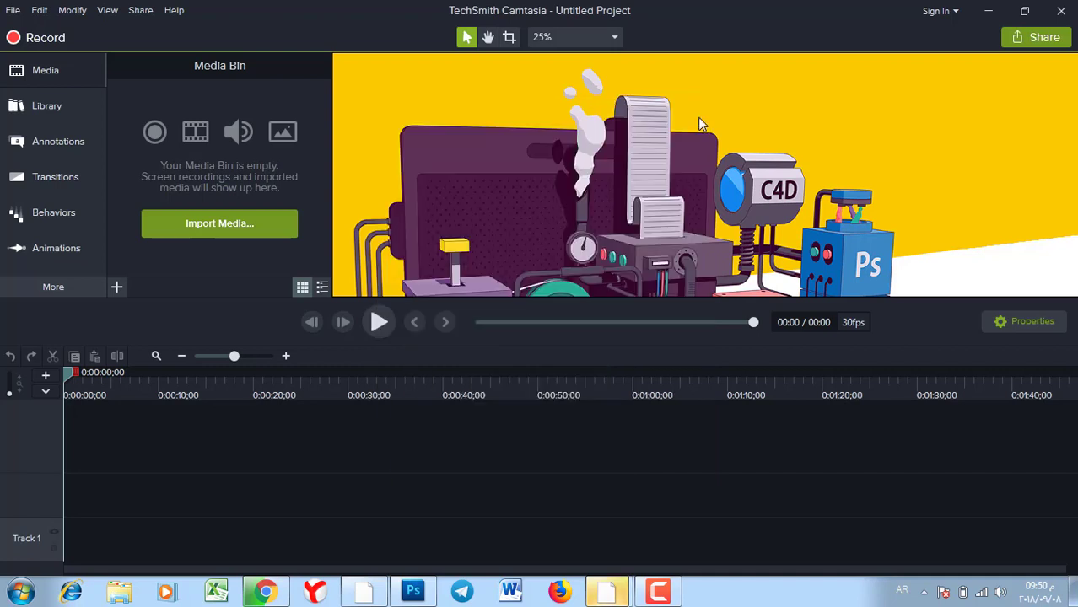
pyautogui.click(1065, 12)
pyautogui.click(21, 591)
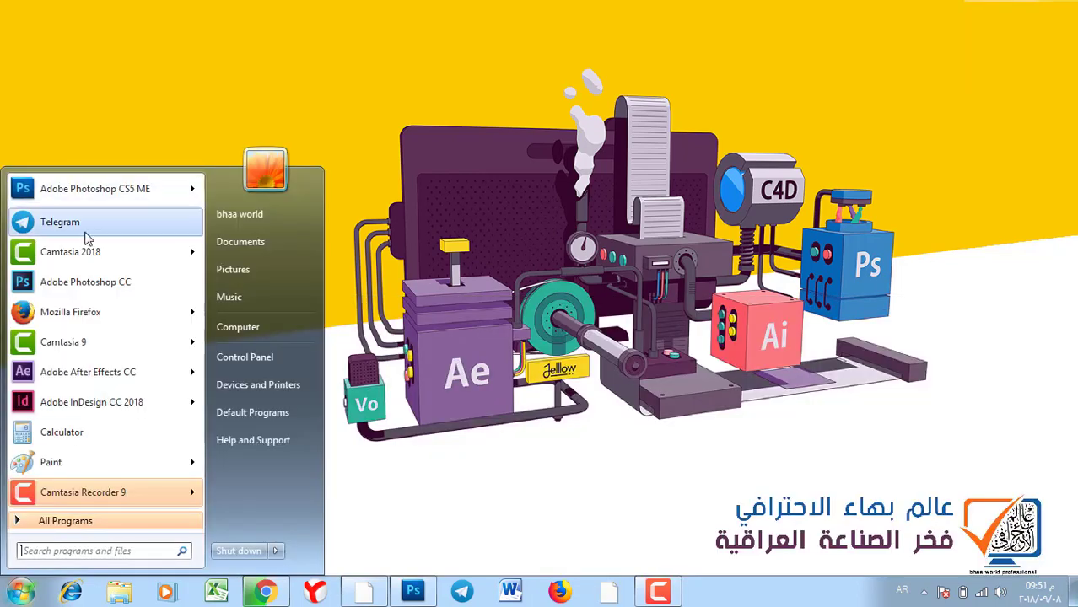
pyautogui.click(69, 253)
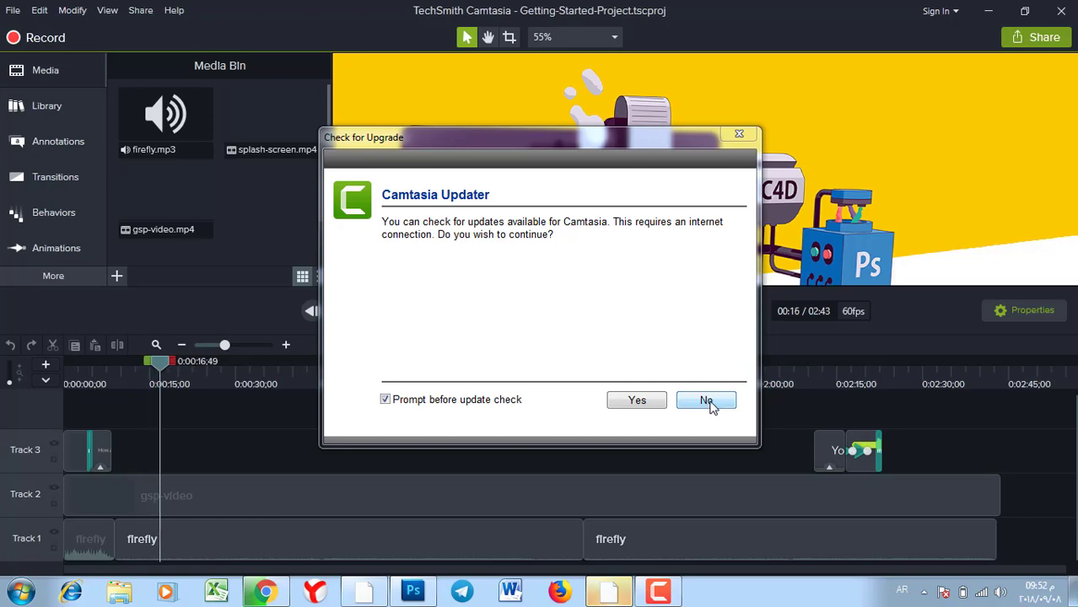
pyautogui.click(709, 403)
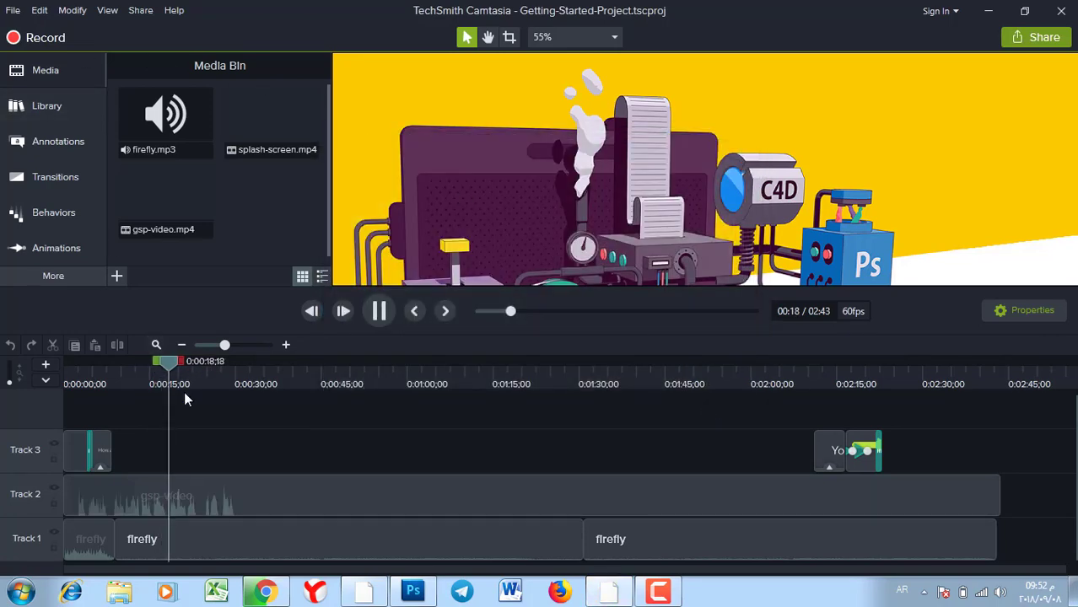
# Stop the sample project's playback and delete all clips from the timeline and all media from the Media Bin.
pyautogui.click(379, 311)
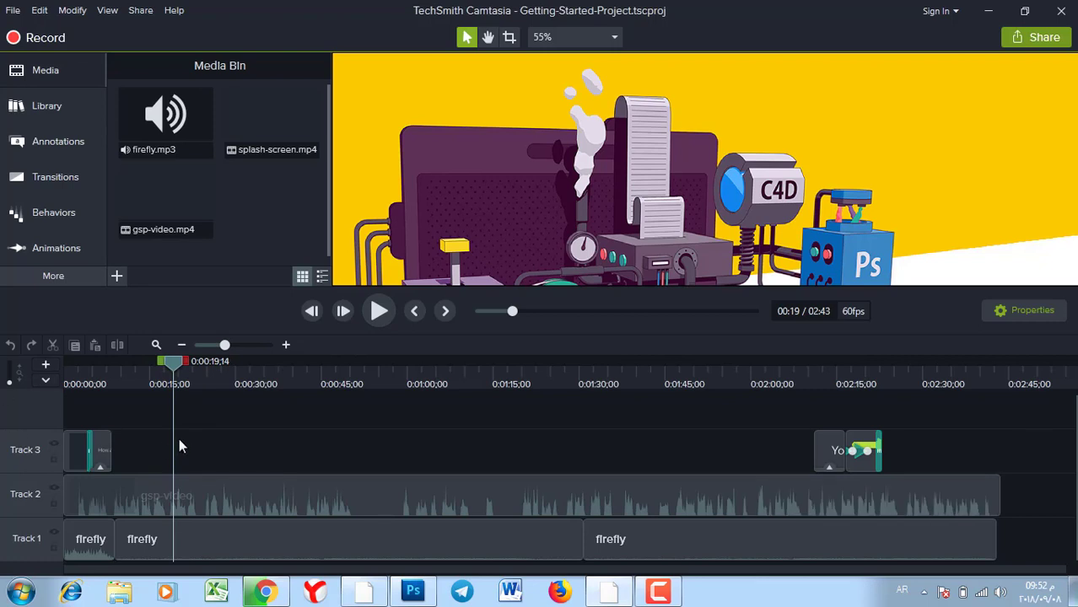
pyautogui.hotkey('ctrl', 'a')
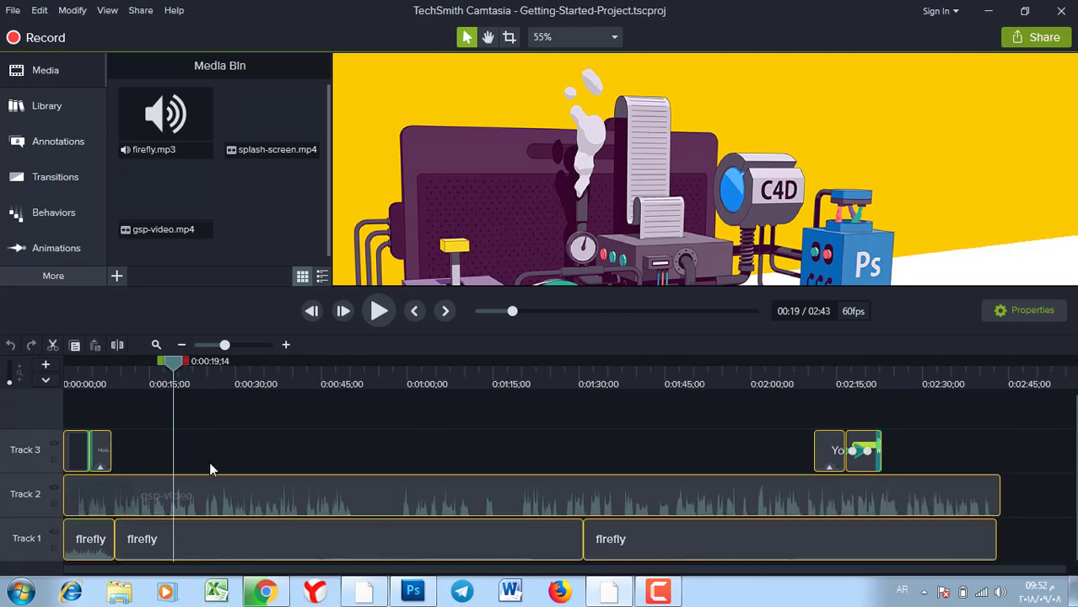
pyautogui.press('Delete')
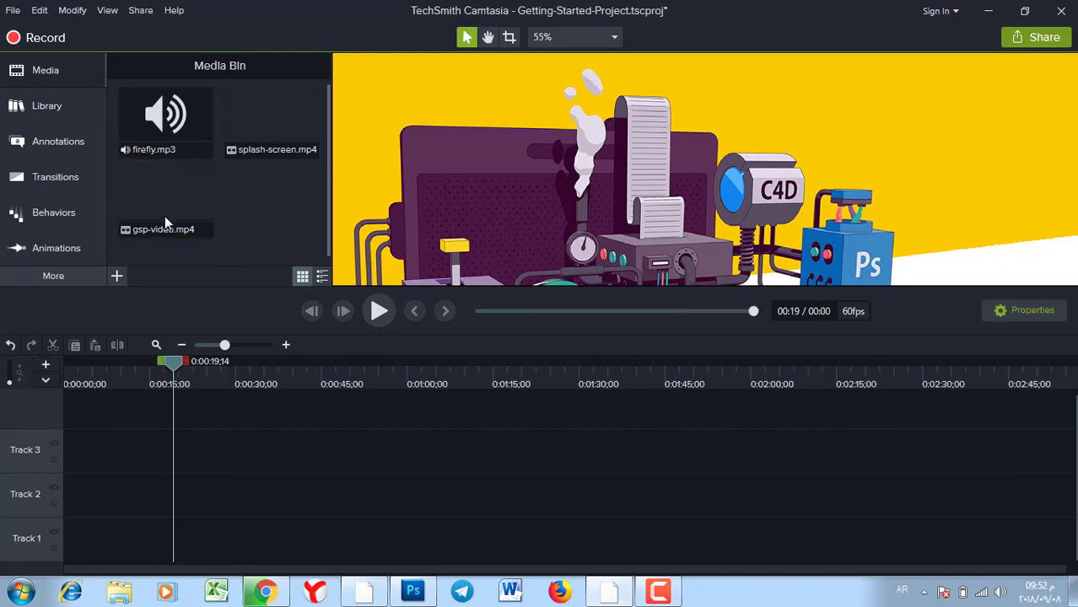
pyautogui.hotkey('ctrl', 'a')
pyautogui.press('Delete')
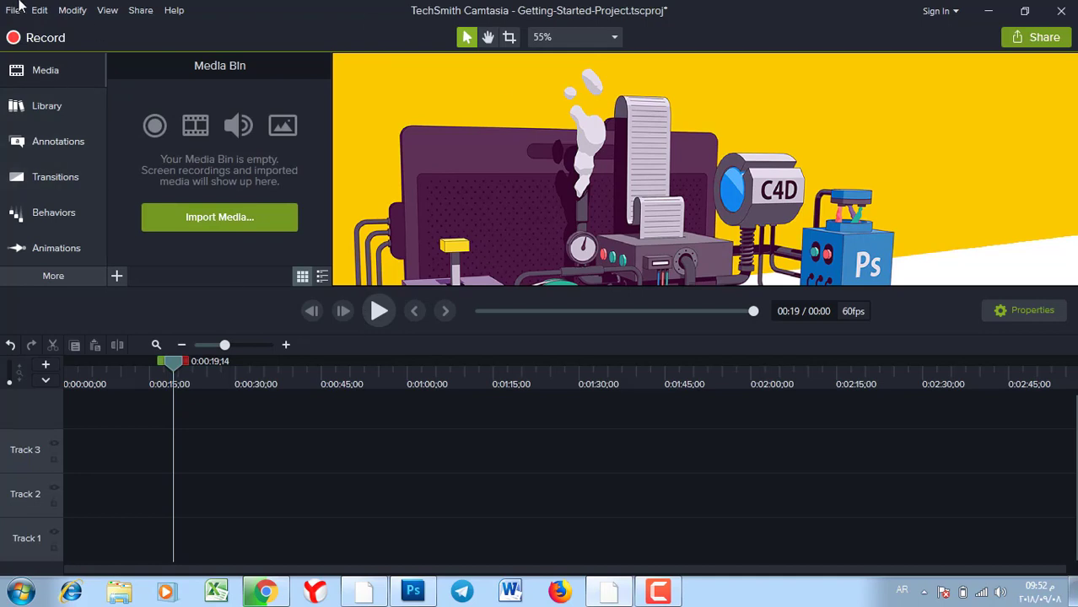
pyautogui.click(175, 11)
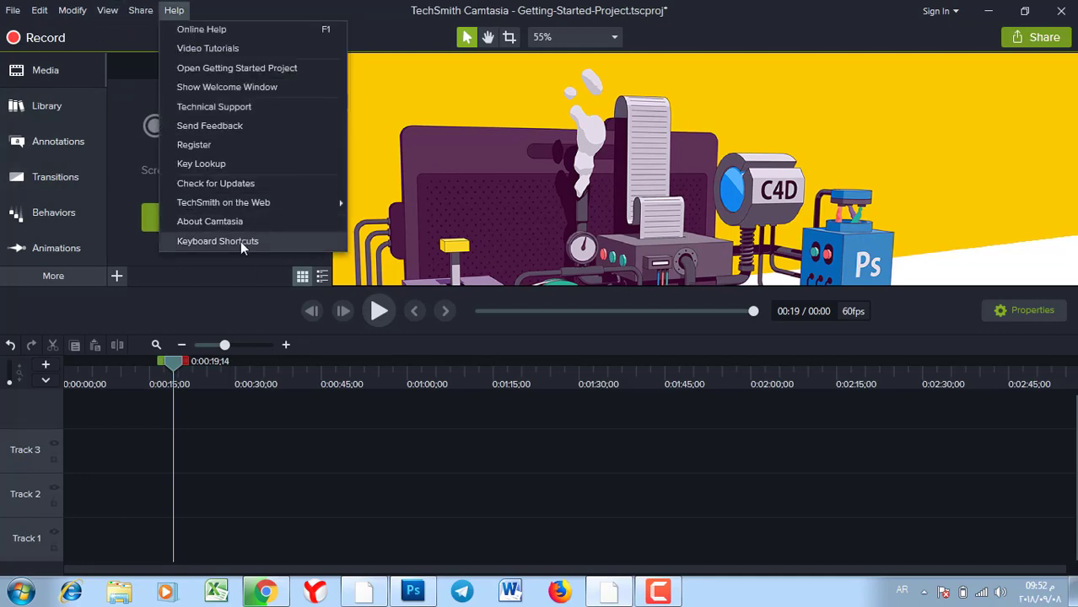
pyautogui.click(467, 24)
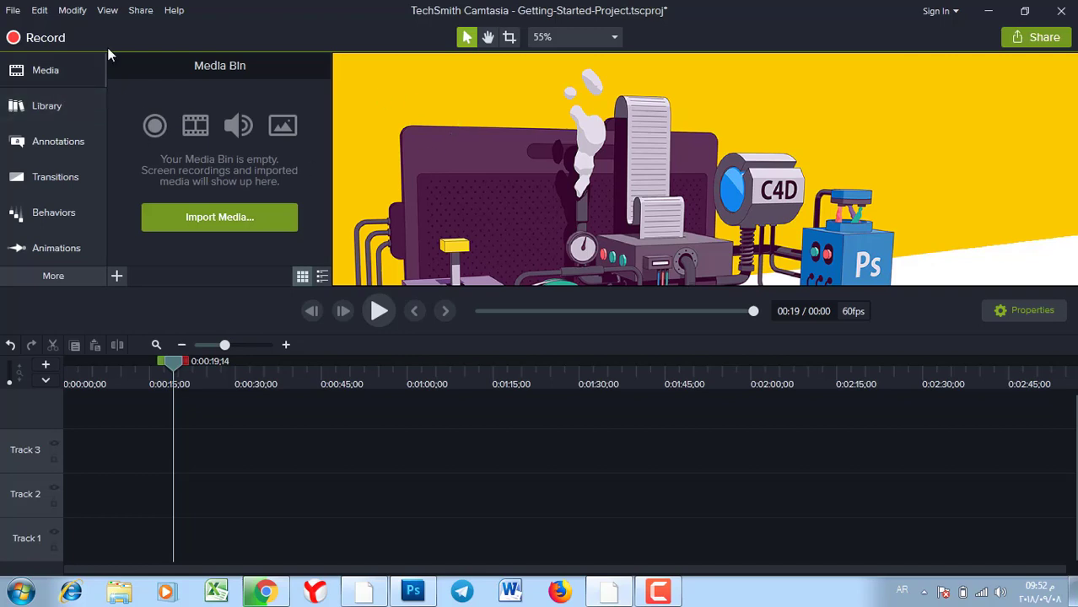
# Set the hardware acceleration preference to Use software-only mode and apply the change.
pyautogui.click(38, 12)
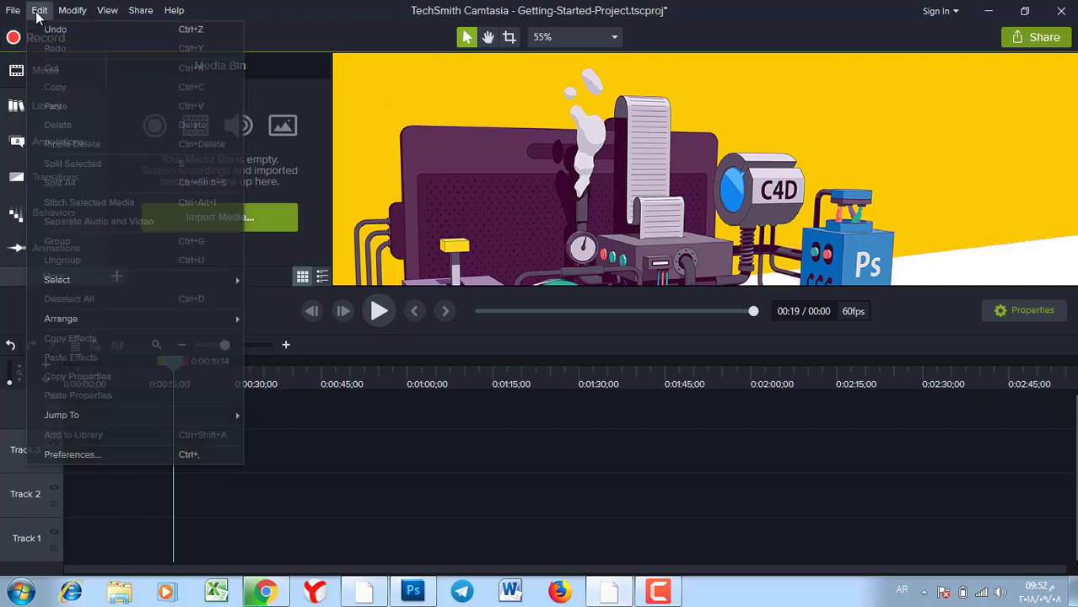
pyautogui.click(74, 456)
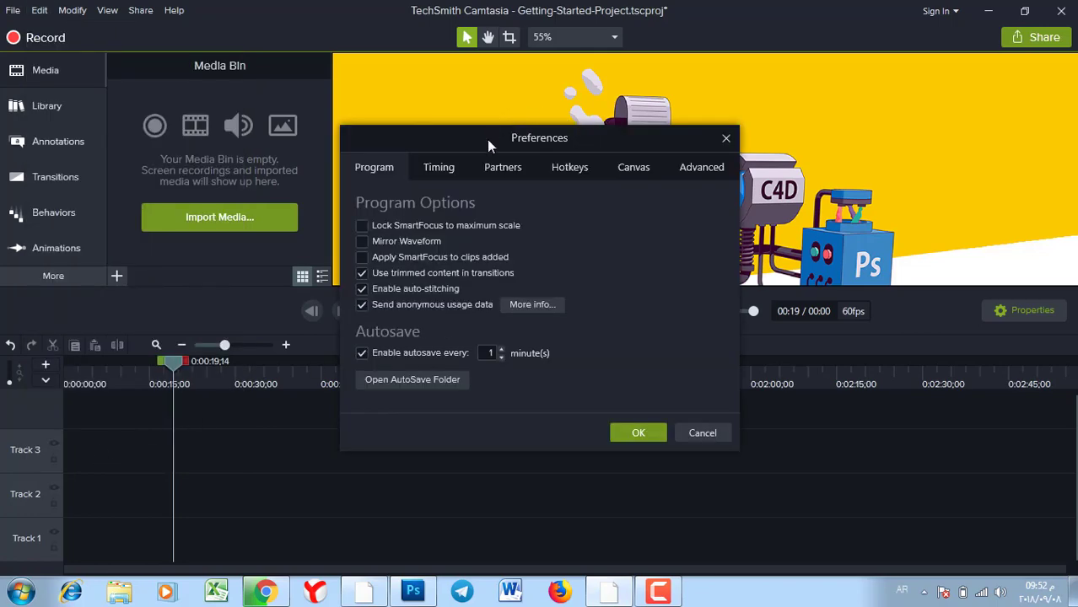
pyautogui.click(697, 168)
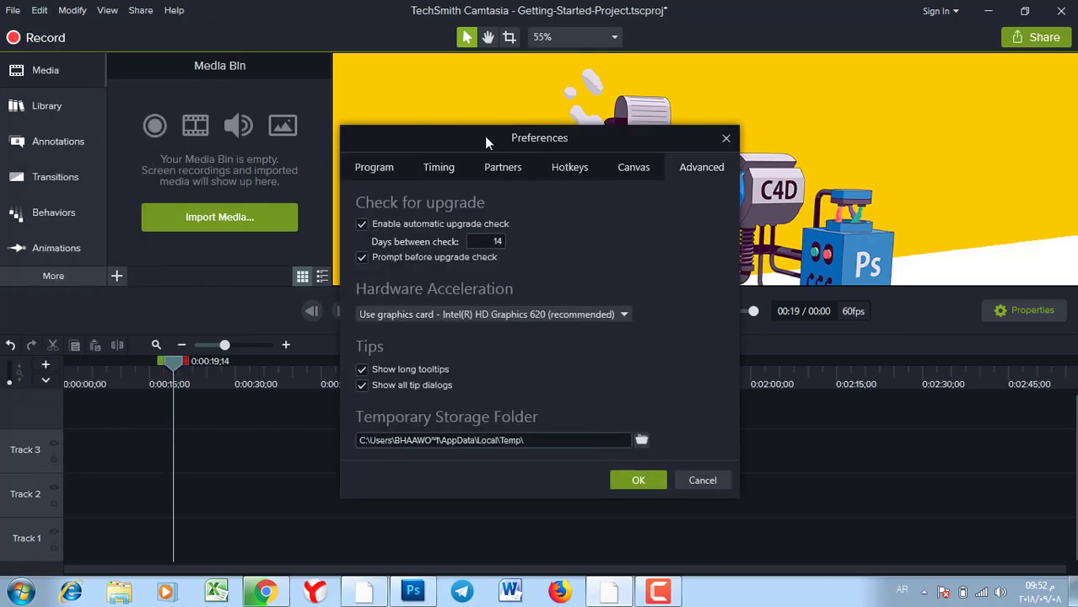
pyautogui.moveTo(485, 142); pyautogui.dragTo(316, 78)
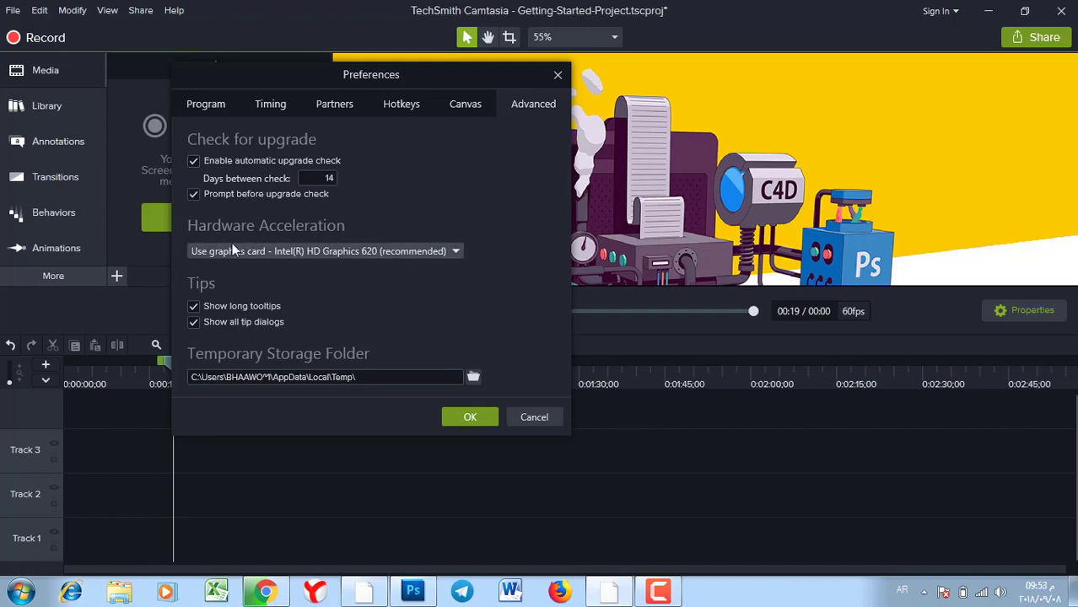
pyautogui.click(283, 253)
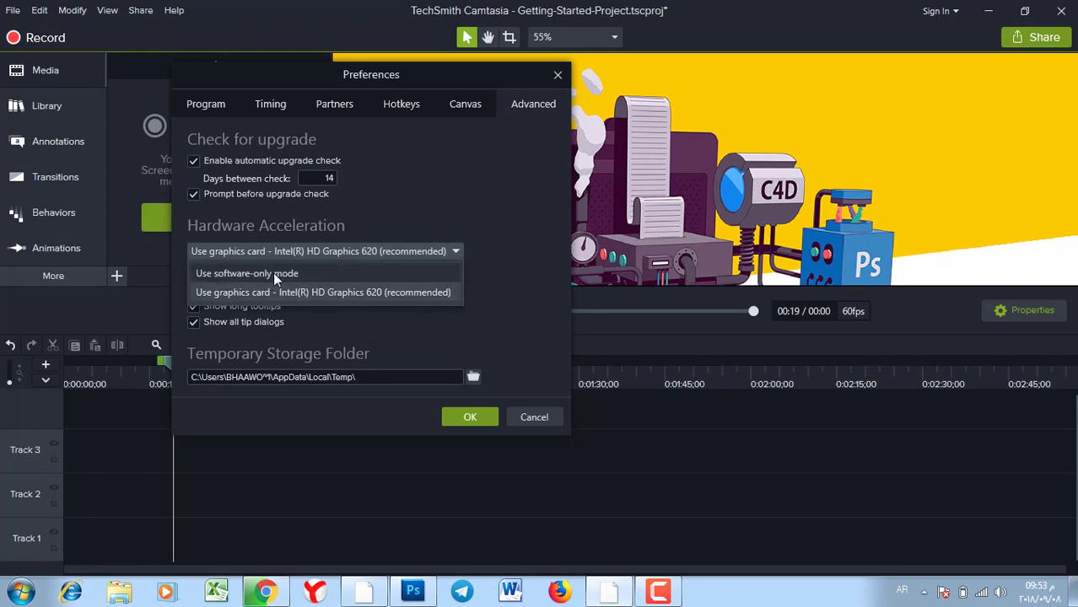
pyautogui.click(272, 273)
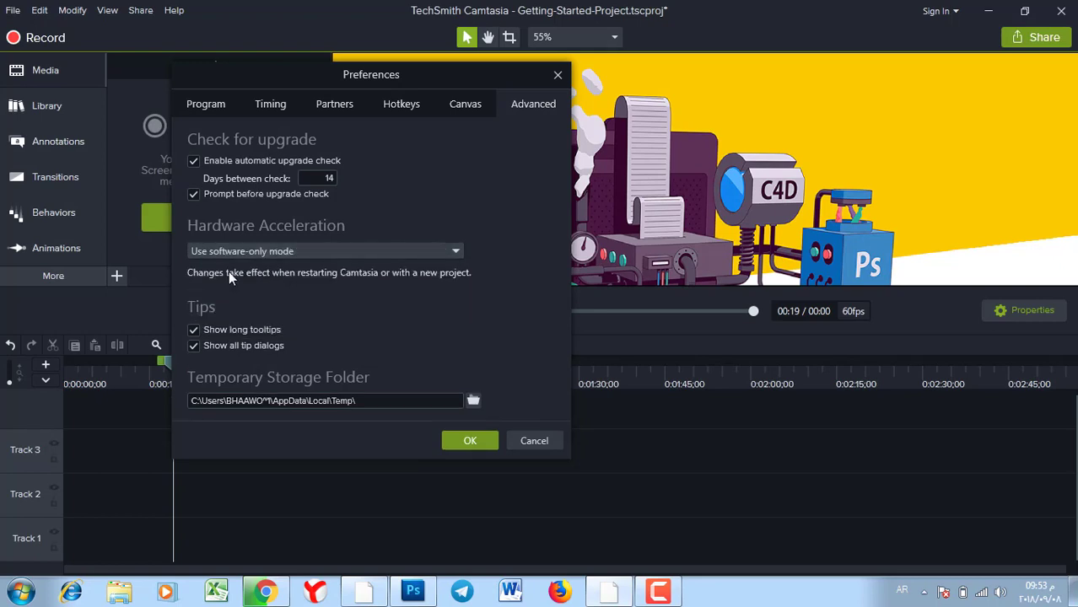
pyautogui.click(470, 447)
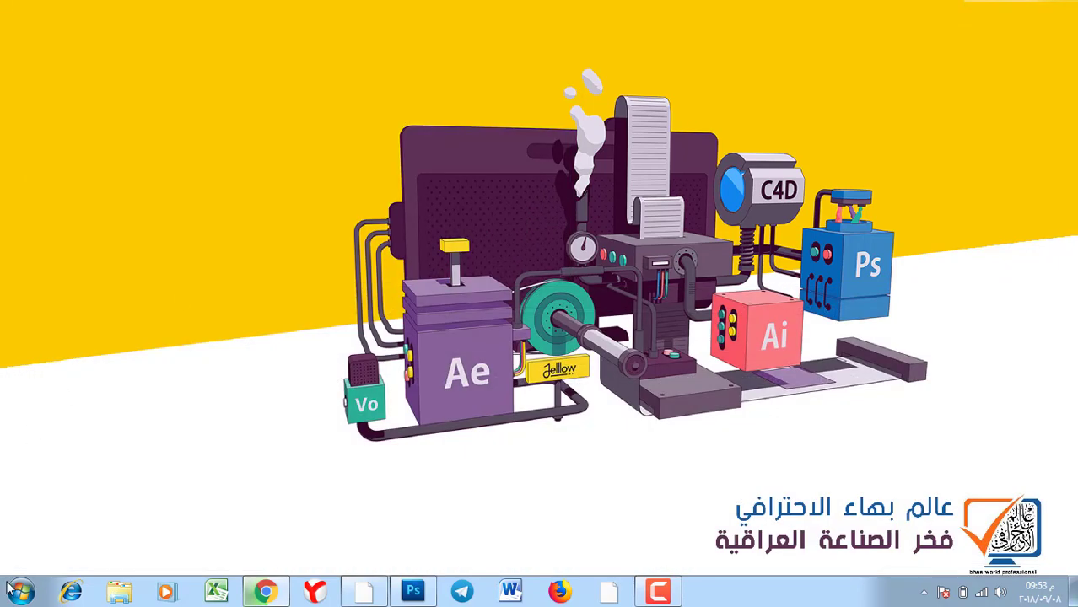
# Relaunch Camtasia 2018 and start a new project from the welcome window.
pyautogui.click(10, 589)
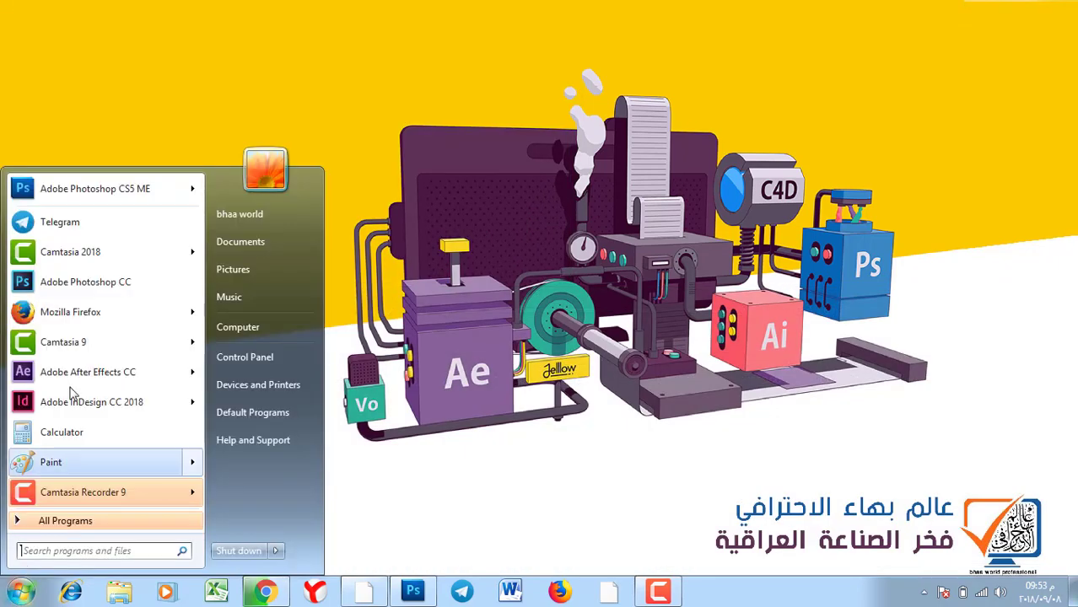
pyautogui.click(81, 258)
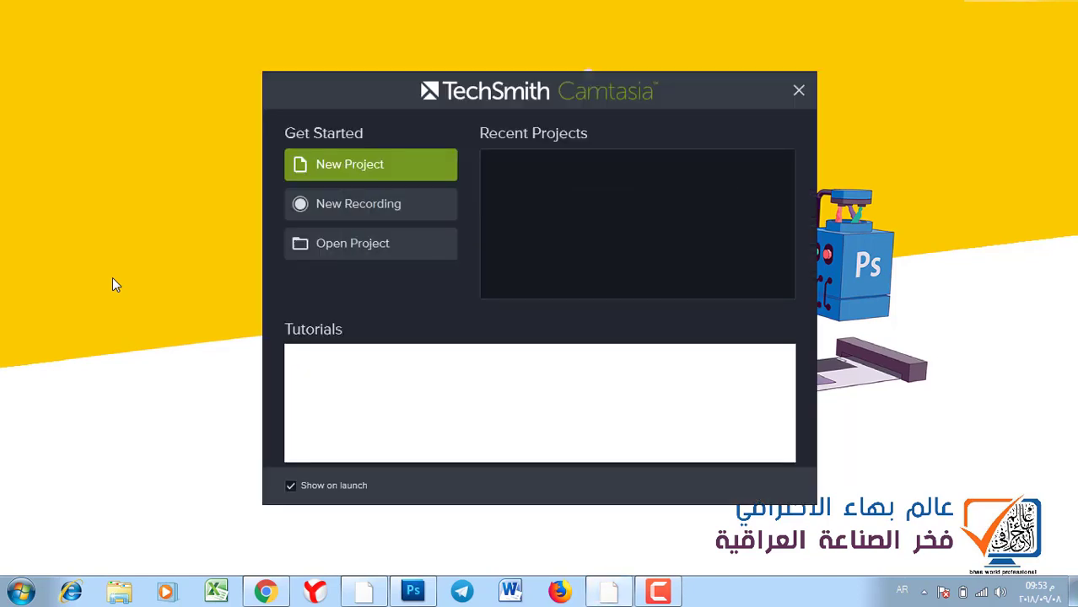
pyautogui.moveTo(347, 97); pyautogui.dragTo(315, 74)
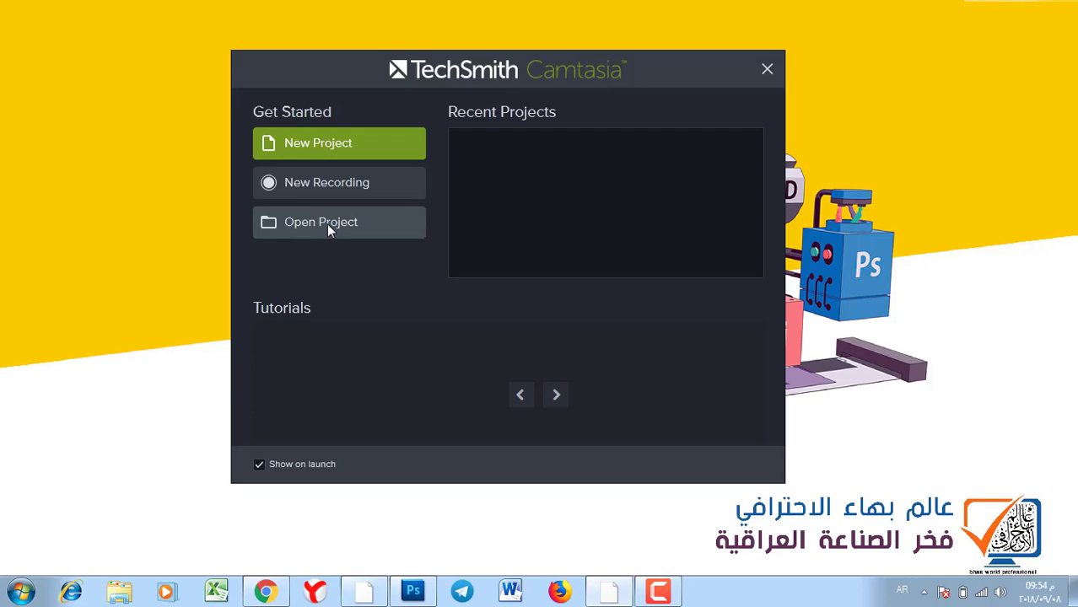
pyautogui.click(308, 144)
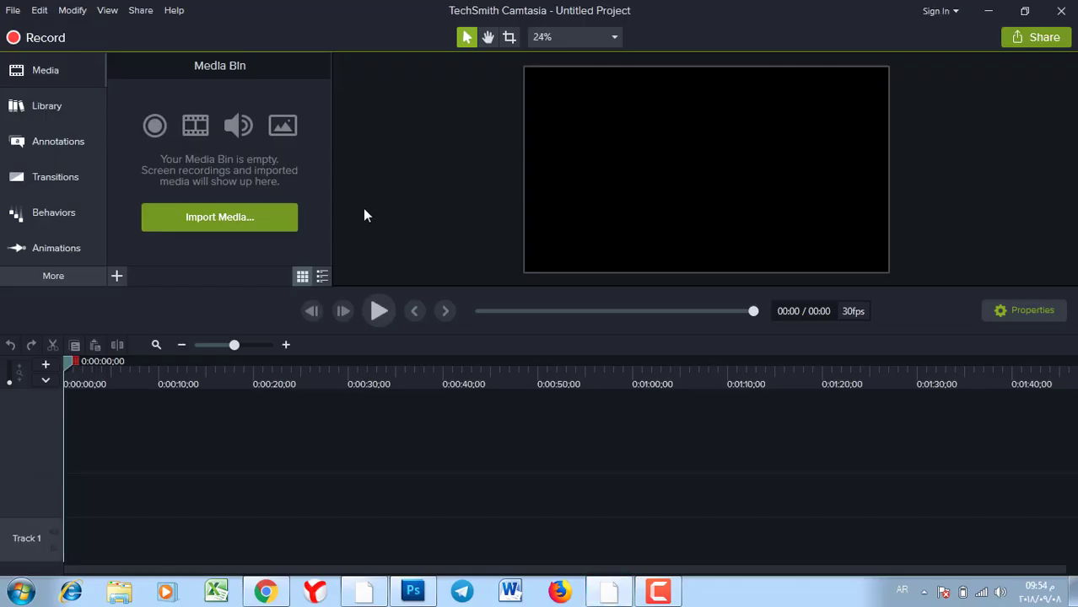